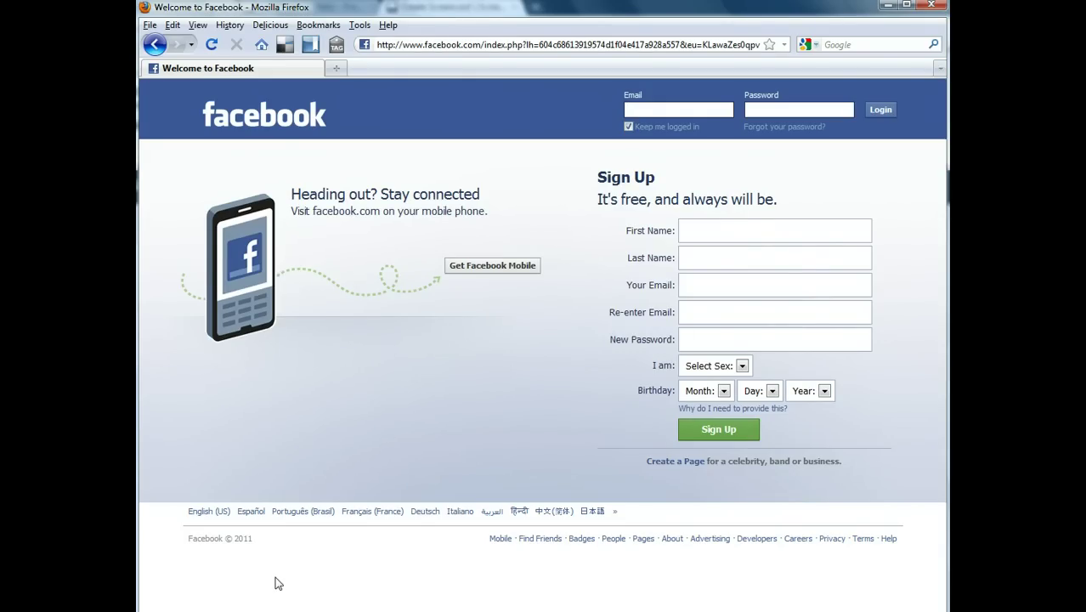
Log in to the account with the stored e-mail address and account password.
text(pr)
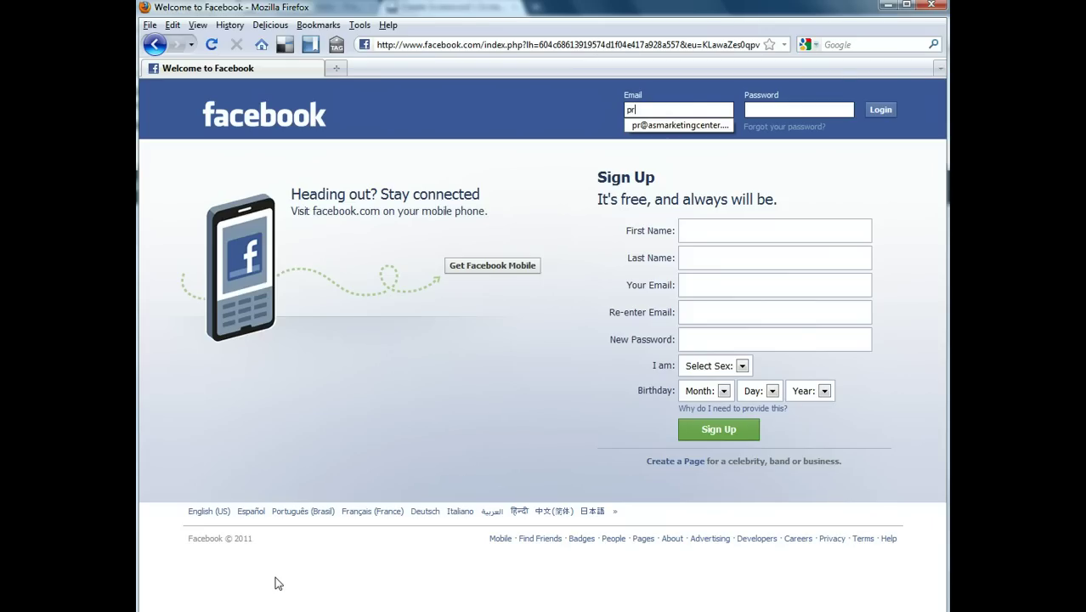
click(708, 125)
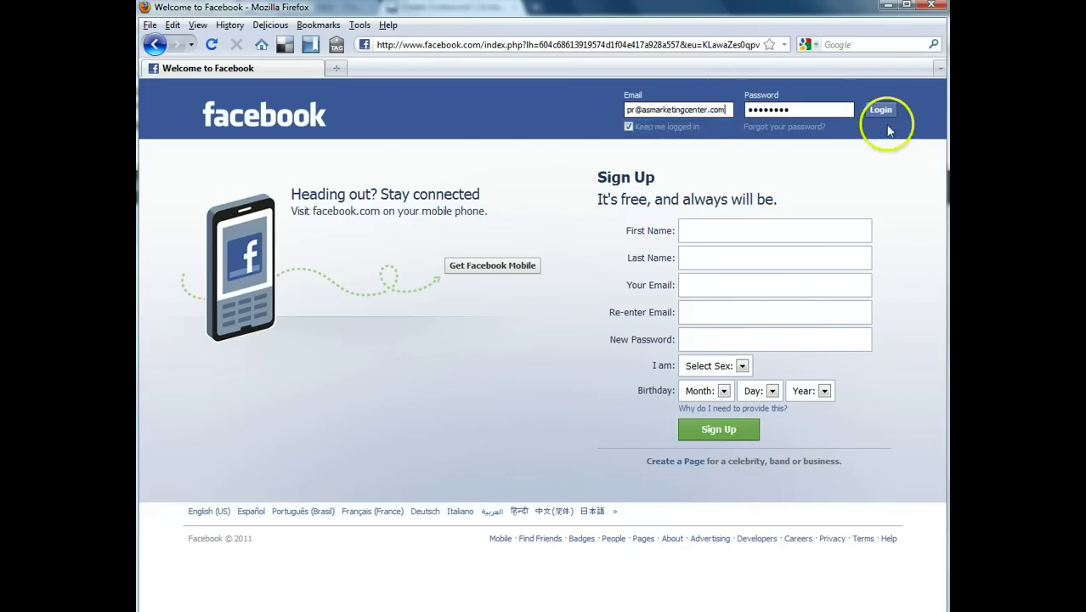
click(880, 110)
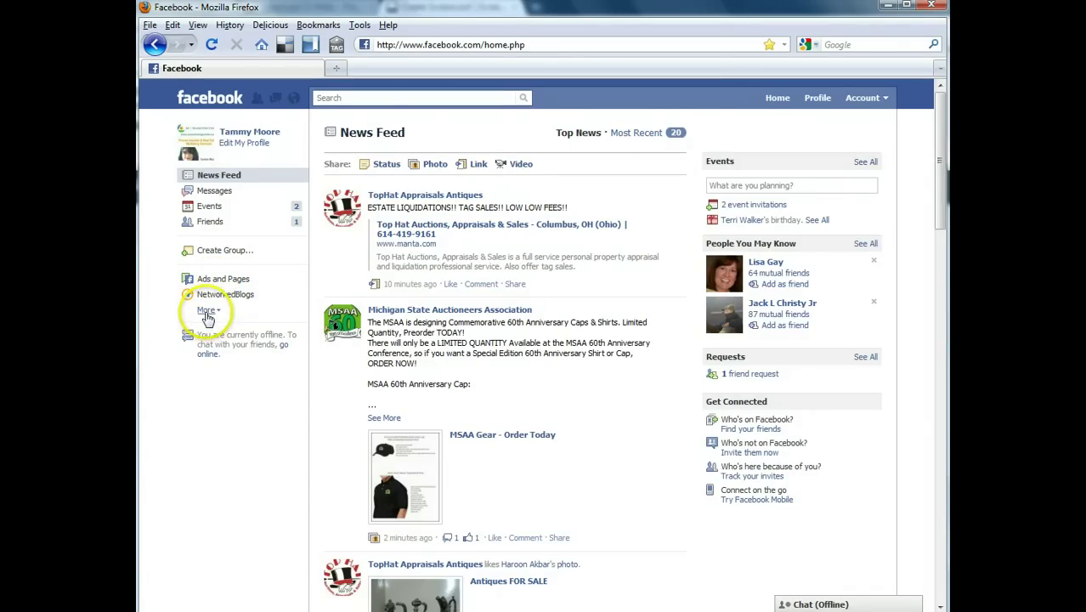
Go to the list of managed pages under Ads and Pages and open the Insights for Gooch Auction Group.
click(208, 311)
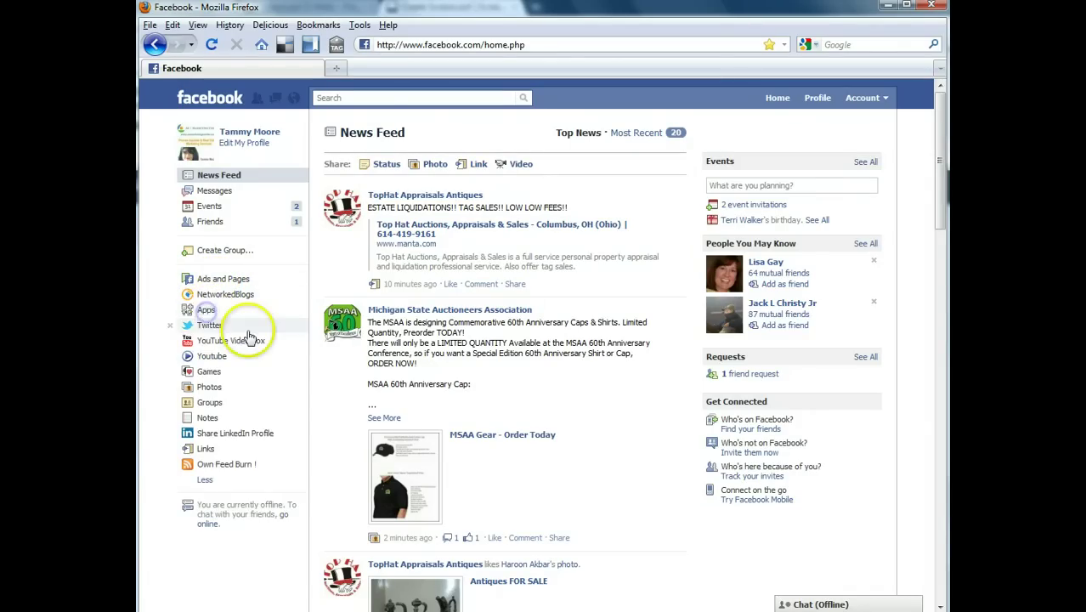
click(224, 280)
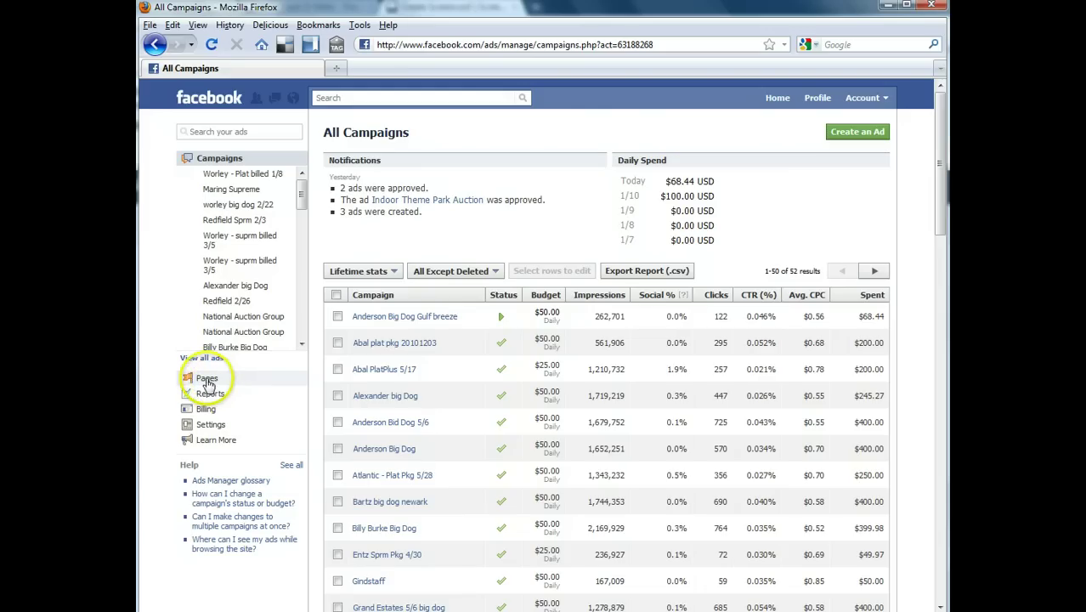
click(207, 379)
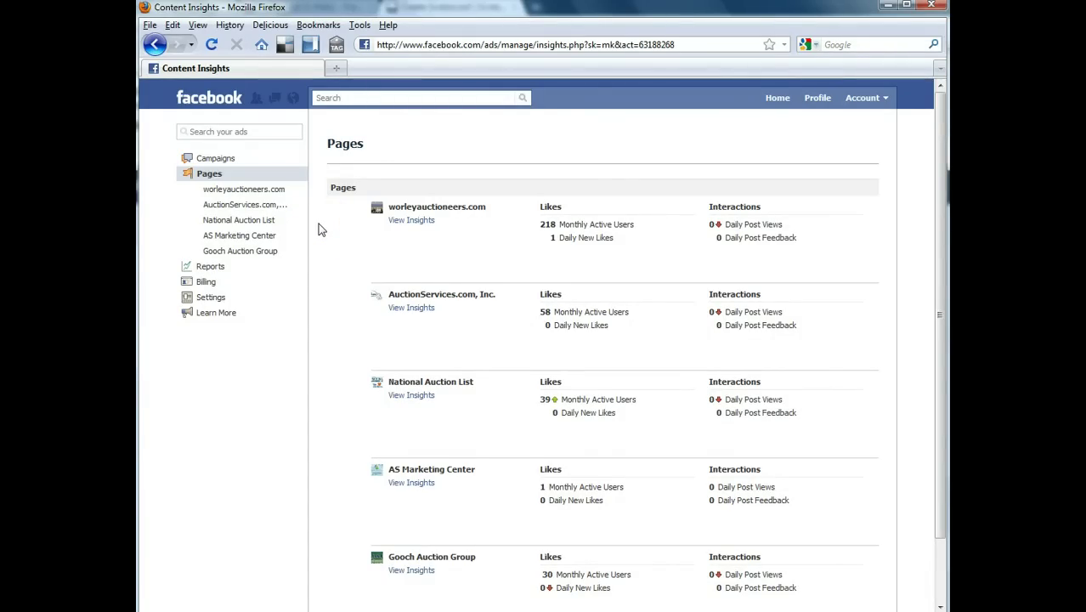
click(242, 253)
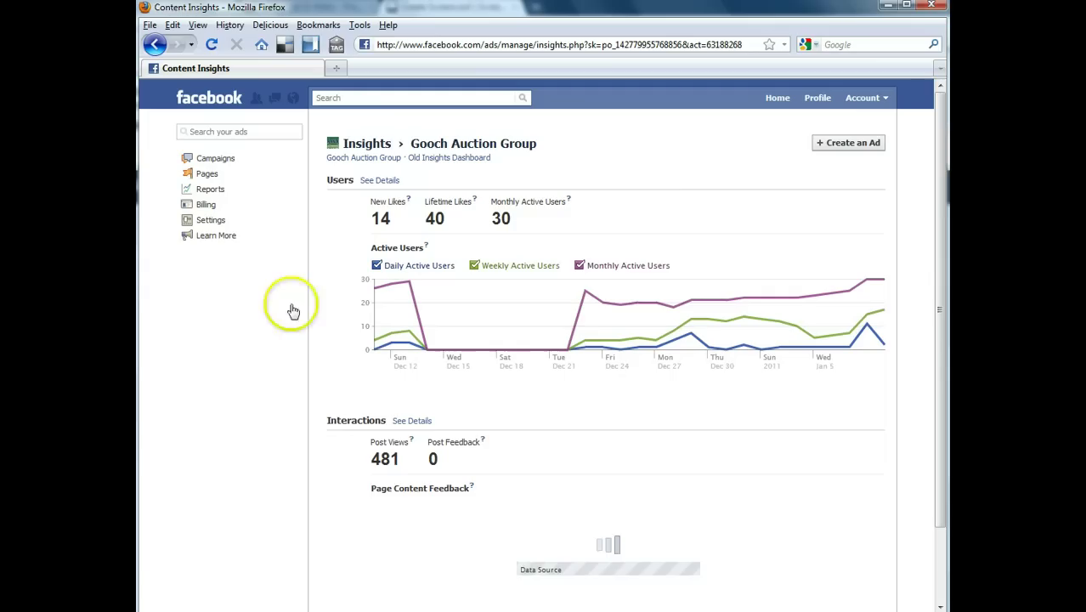
click(264, 222)
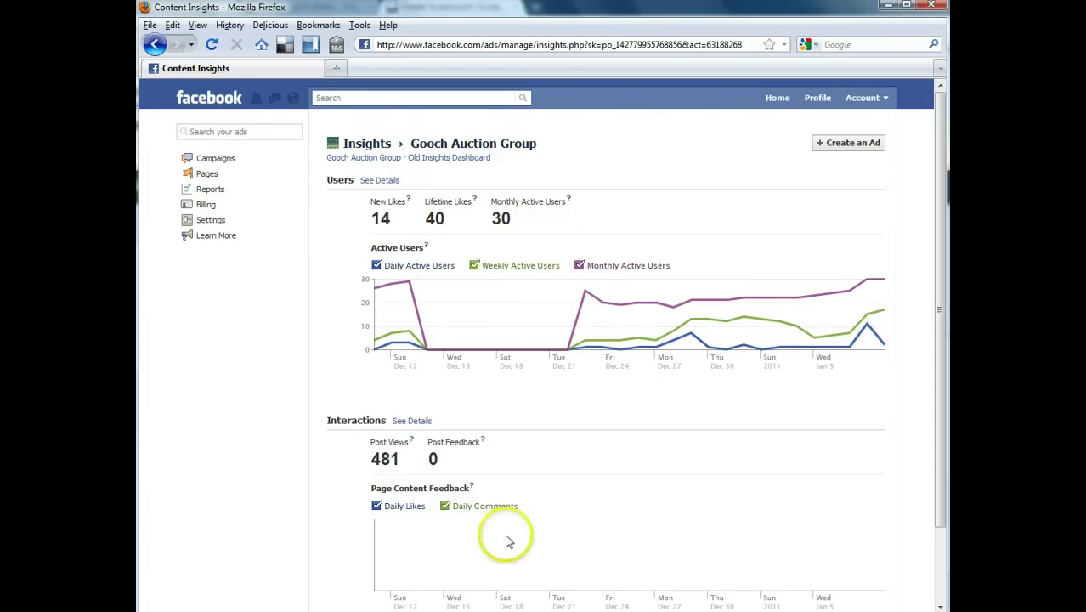
Go from the Insights overview to the Gooch Auction Group page itself.
mouse_move(486, 443)
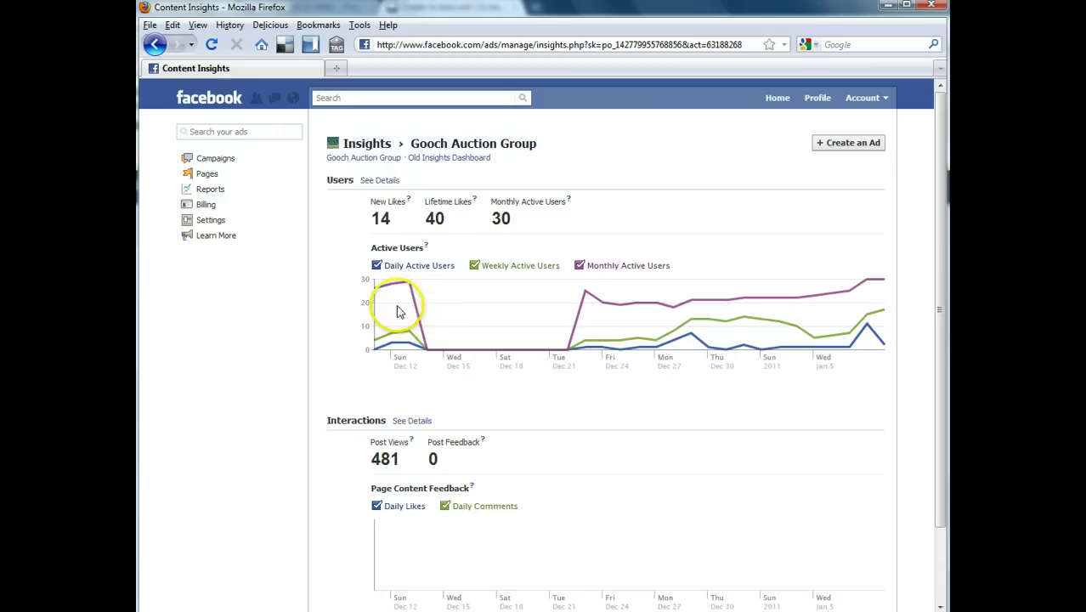
mouse_move(384, 303)
click(346, 160)
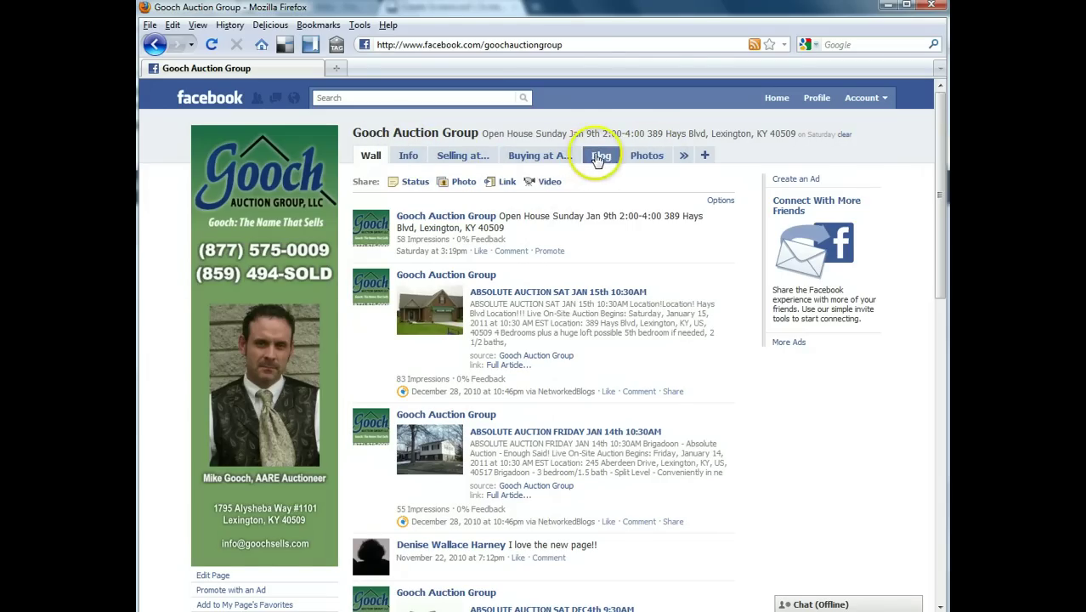
drag(626, 166, 599, 155)
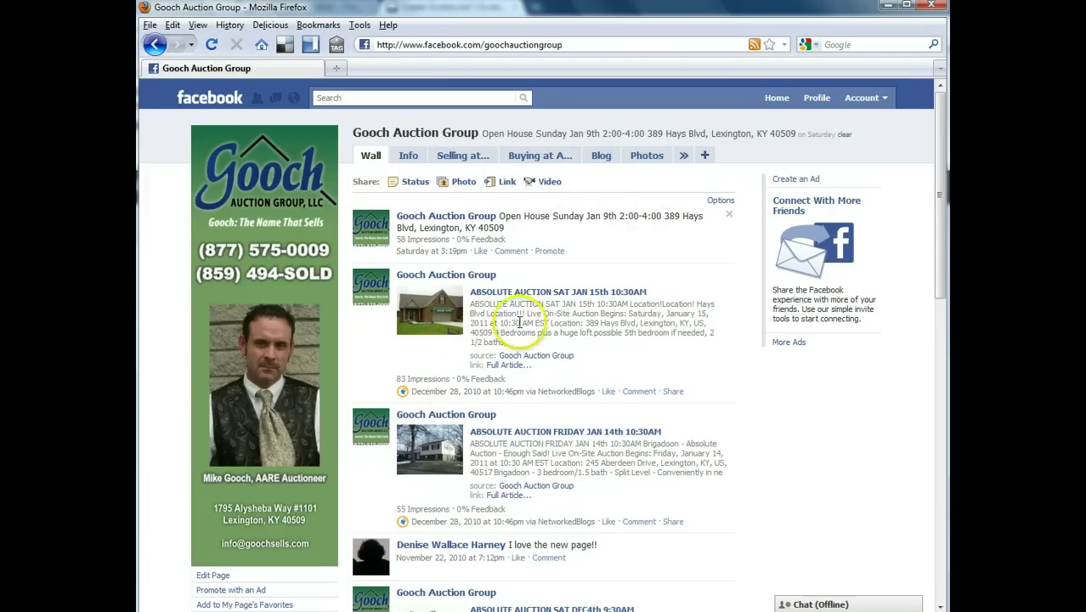
Open the Gooch Auction Group page for editing and view its Manage Permissions settings.
scroll(301, 607, down, 2)
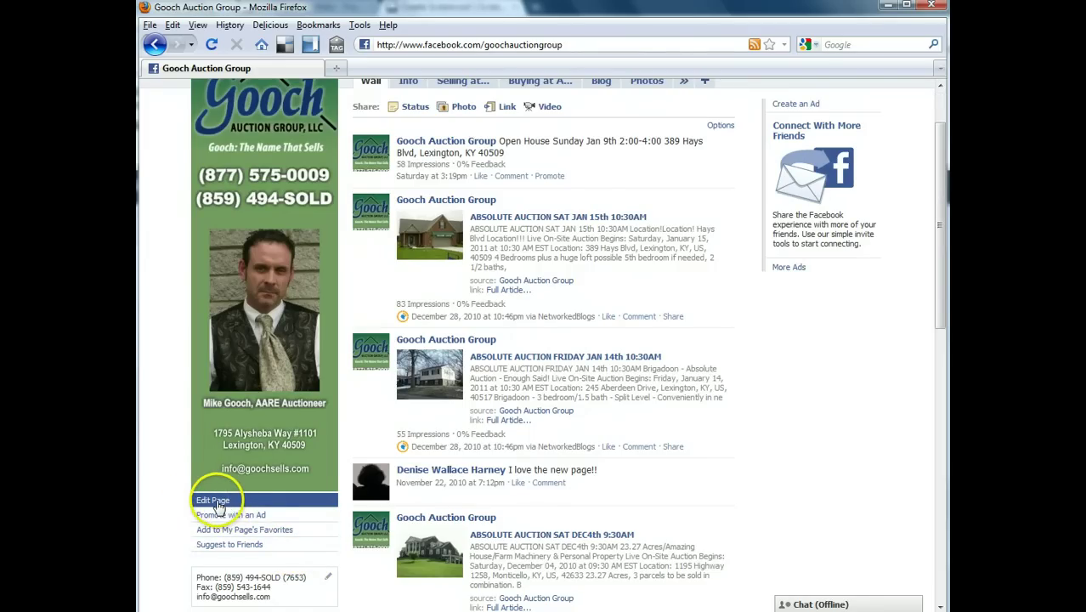
click(214, 500)
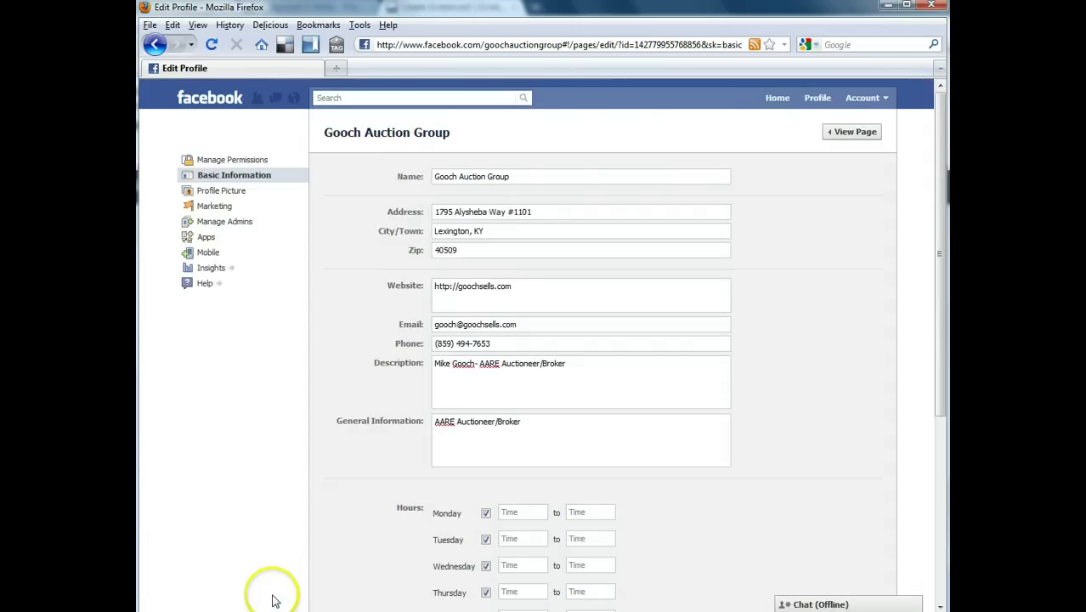
click(216, 162)
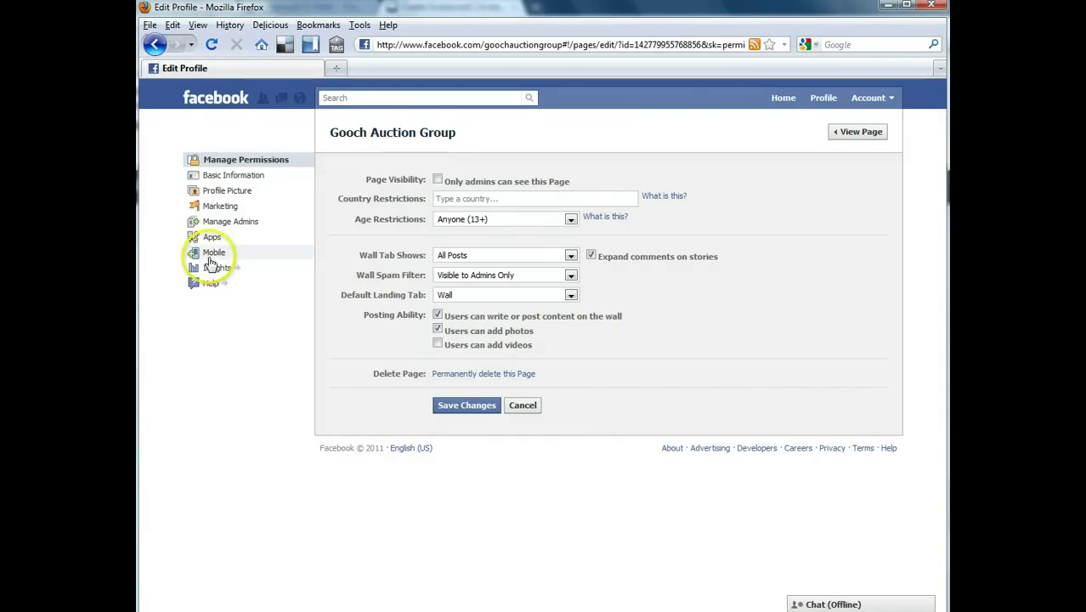
Review all Basic Information fields of the page, including hours and parking, and save the form.
click(214, 177)
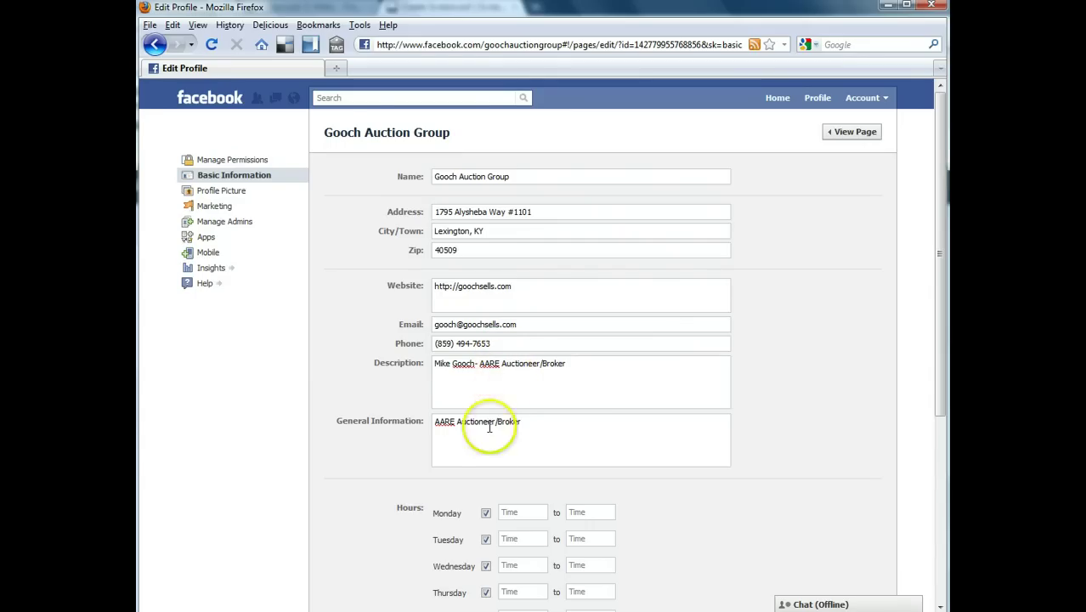
scroll(485, 453, down, 5)
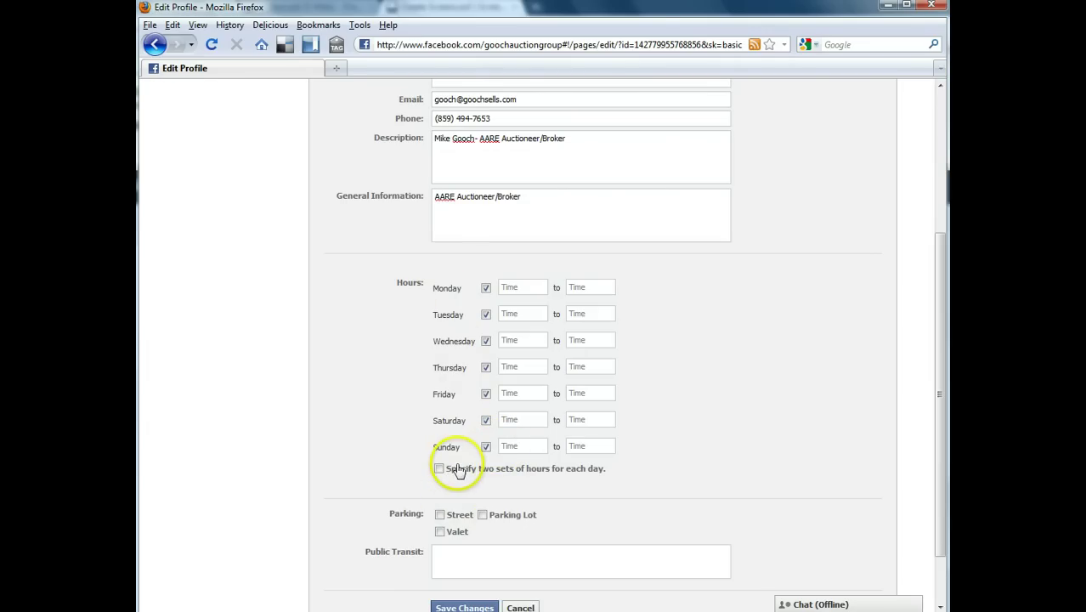
scroll(544, 503, down, 2)
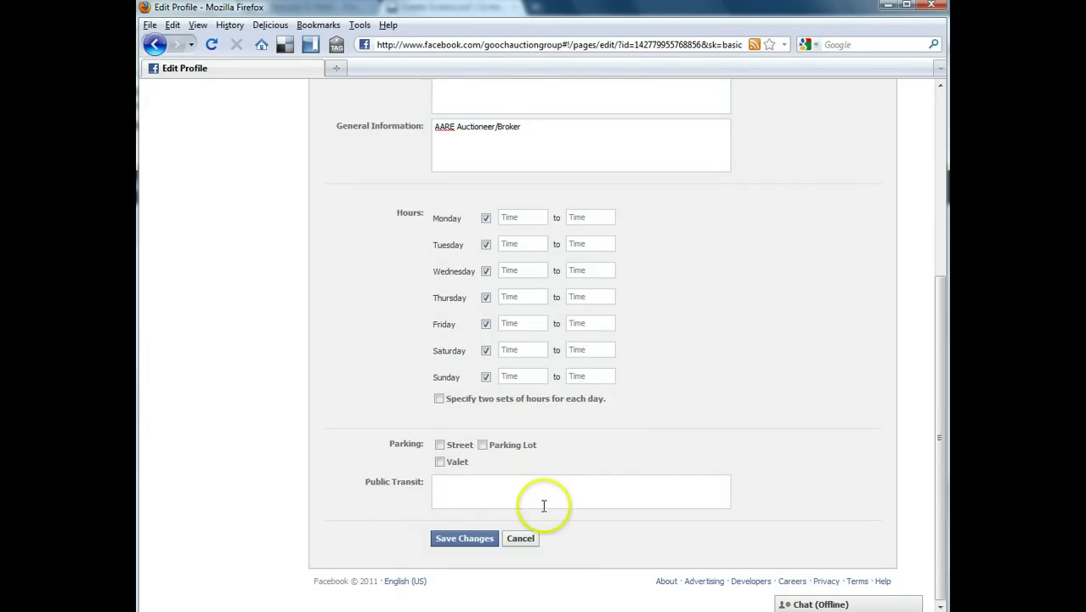
scroll(539, 510, up, 2)
scroll(509, 195, up, 4)
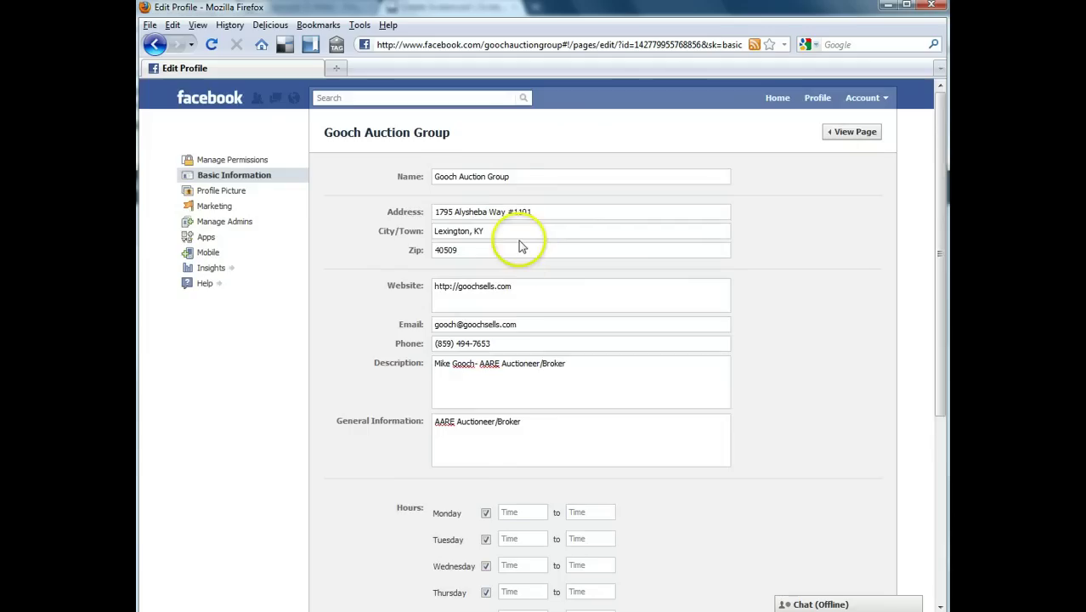
scroll(514, 357, down, 1)
scroll(517, 340, down, 3)
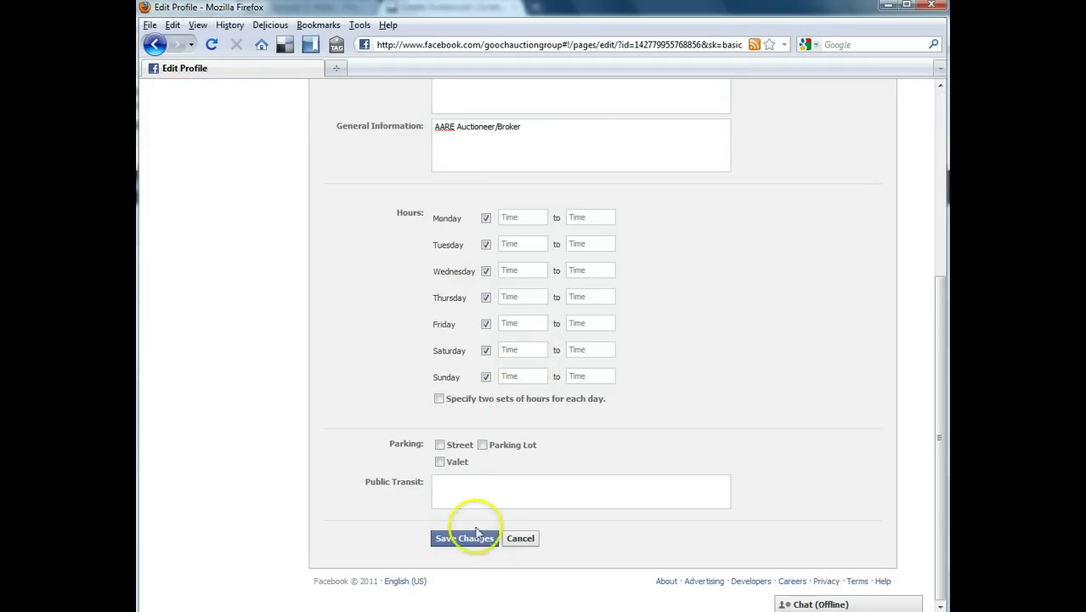
click(464, 539)
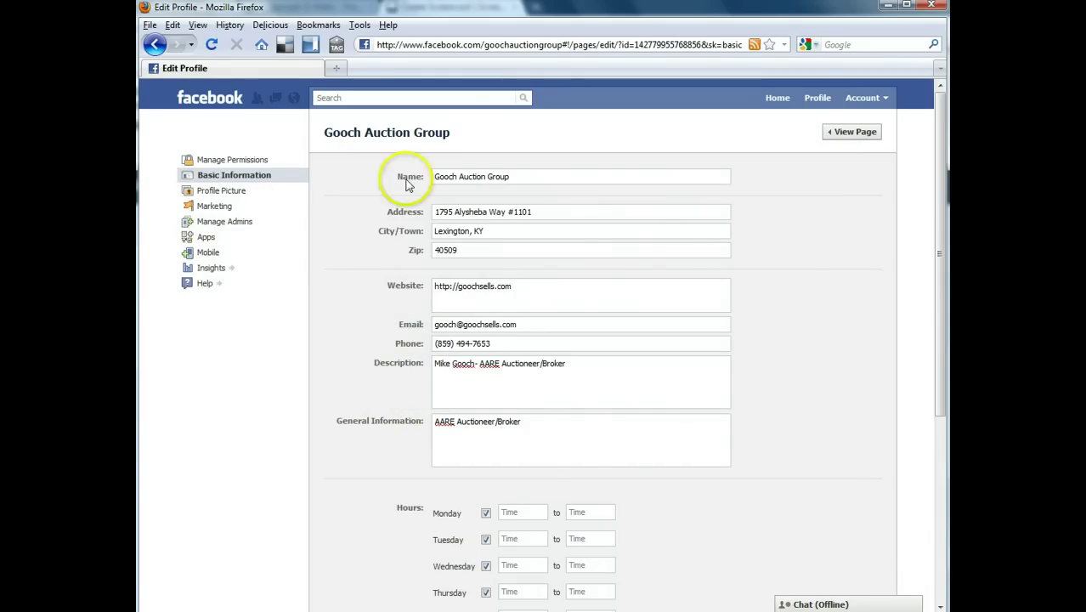
Return to the public view of the page and check its Info section.
click(852, 132)
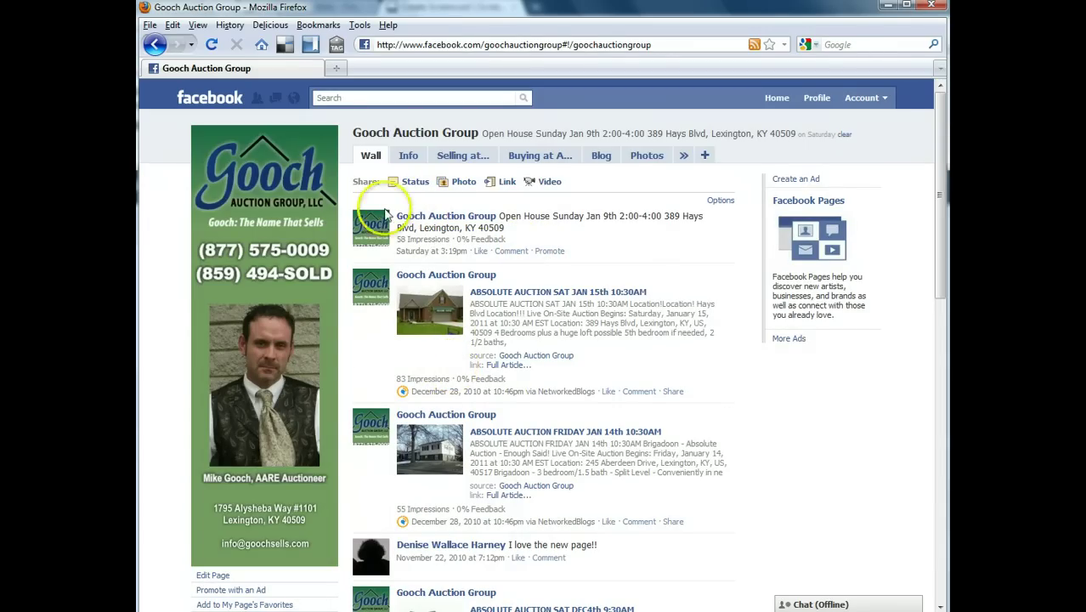
mouse_move(323, 380)
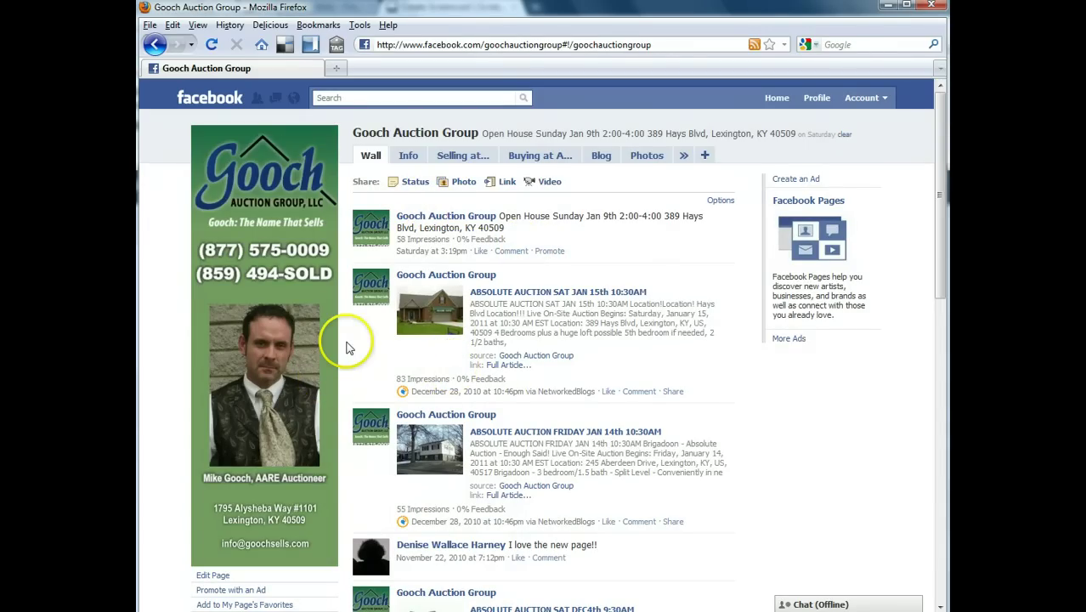
click(407, 156)
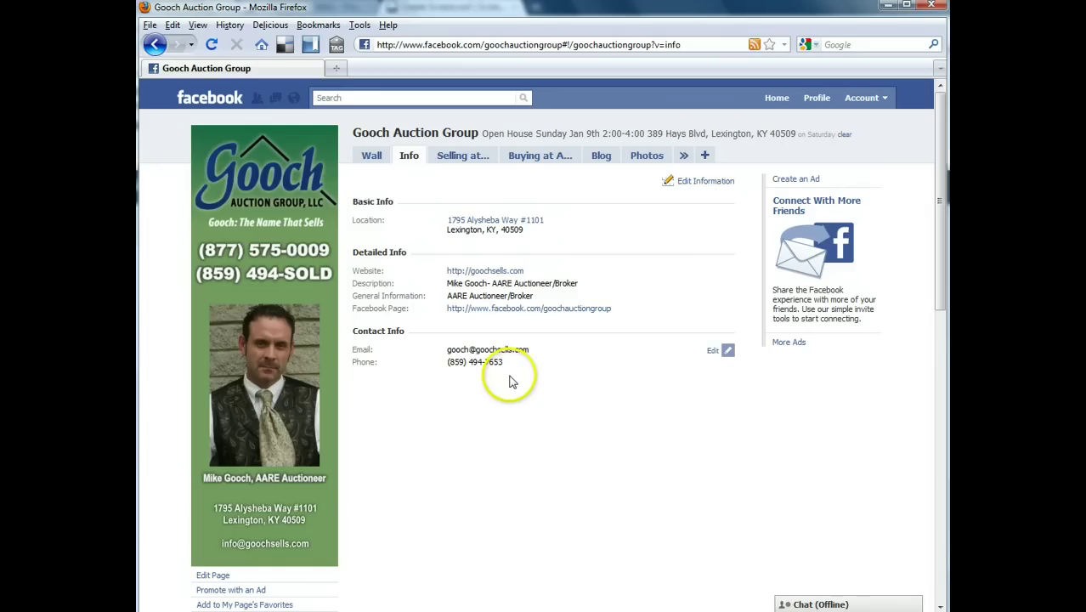
Open the Info section's inline editing, finish it without changing anything, and reopen the full page editor.
click(688, 185)
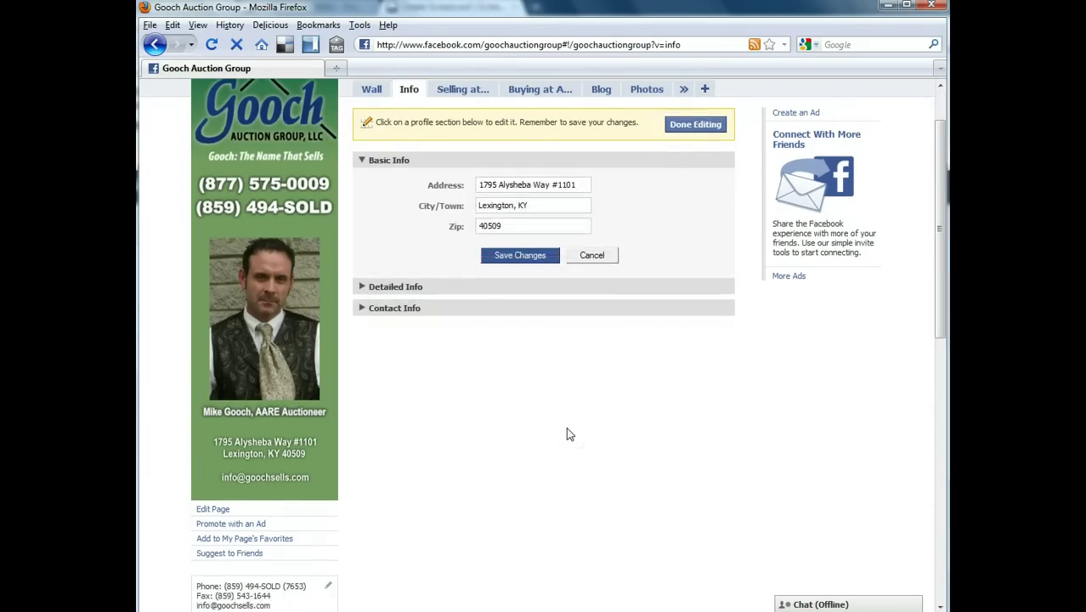
click(694, 124)
click(212, 508)
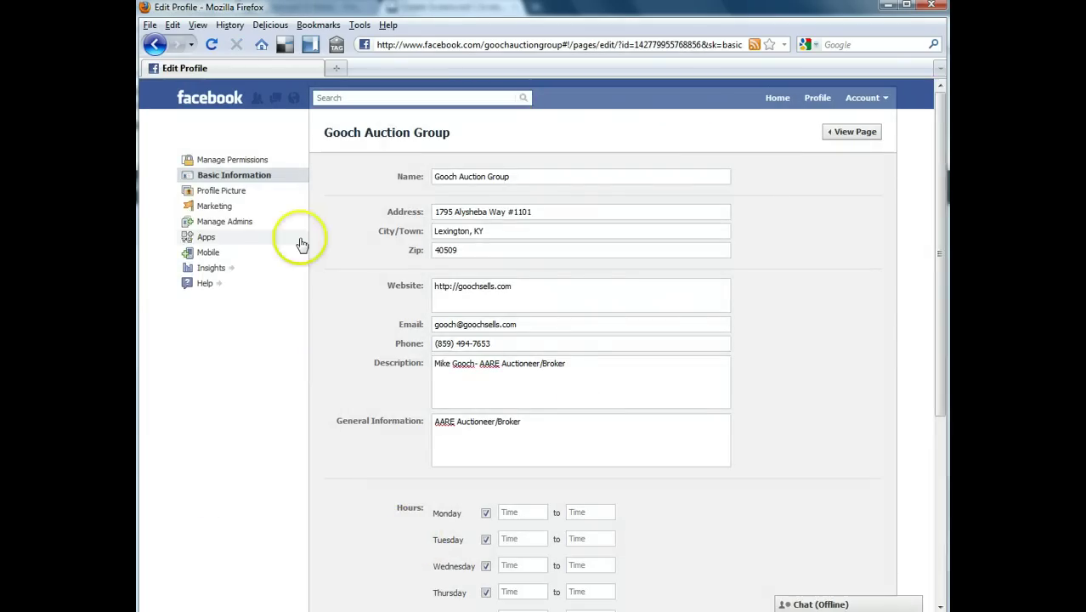
Examine the Profile Picture settings, including the image upload and thumbnail options.
click(220, 192)
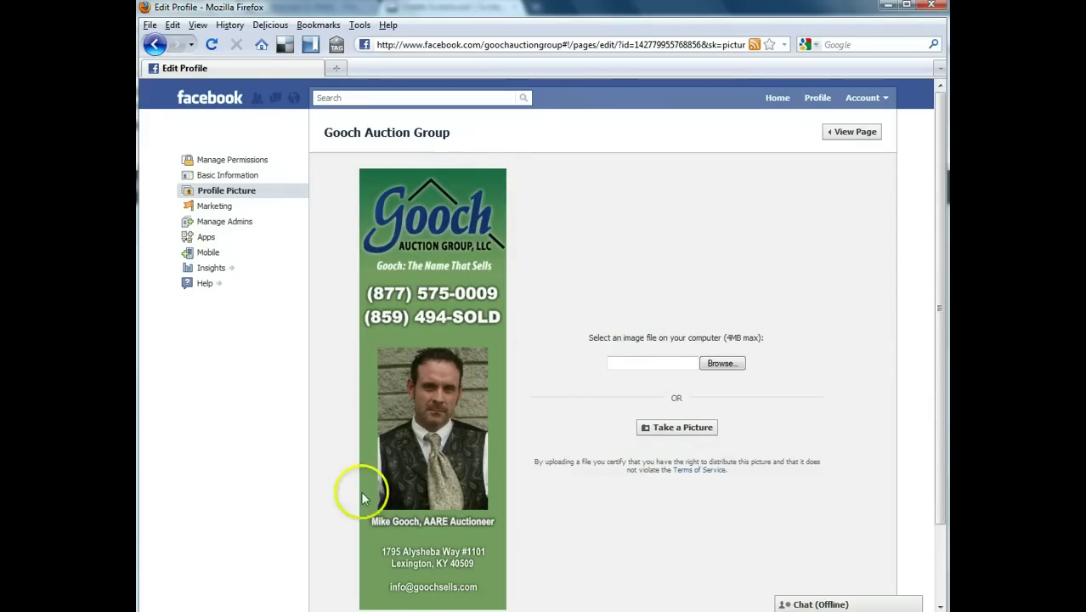
scroll(463, 257, down, 2)
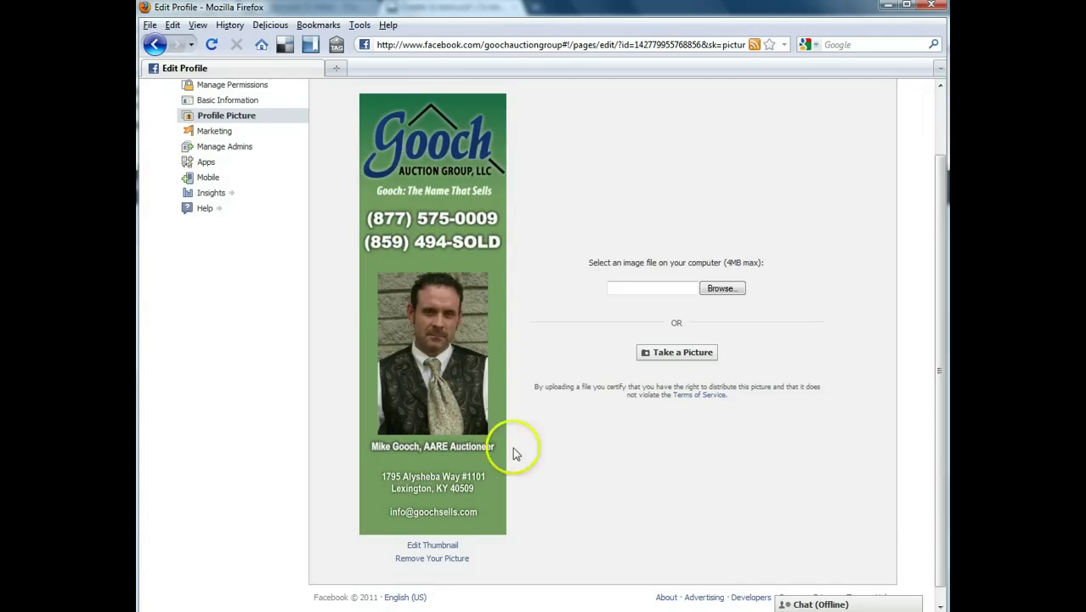
scroll(594, 400, down, 1)
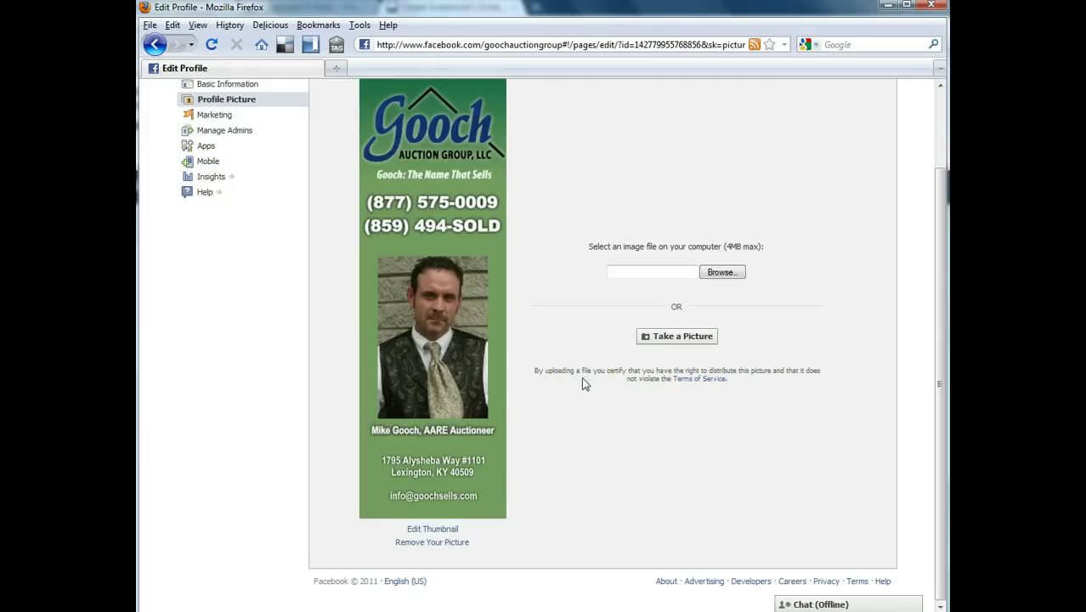
scroll(584, 384, up, 2)
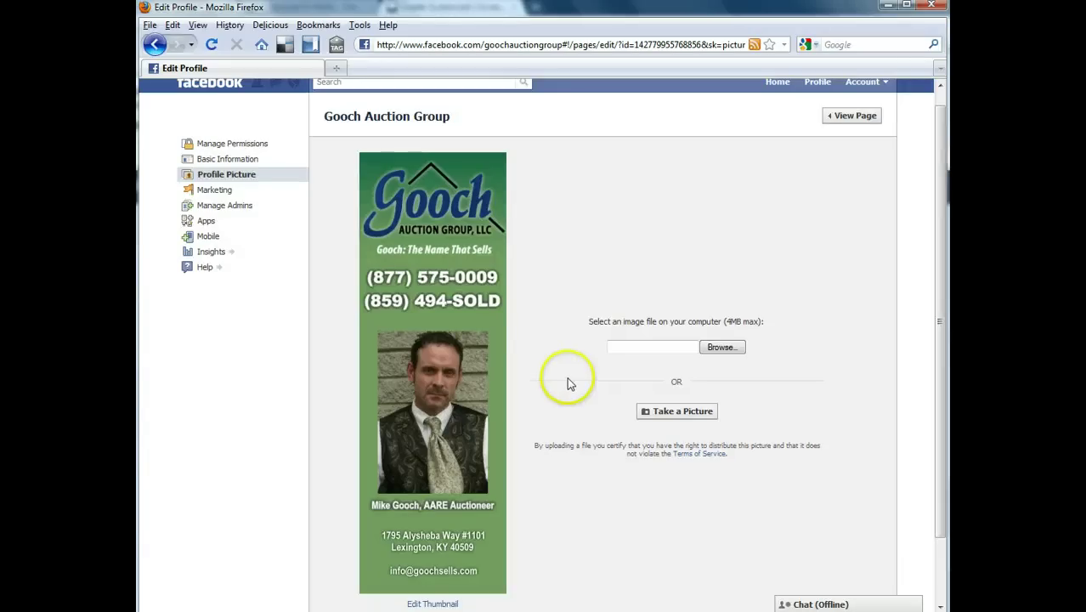
View the page's Marketing options and its Manage Admins list.
click(209, 197)
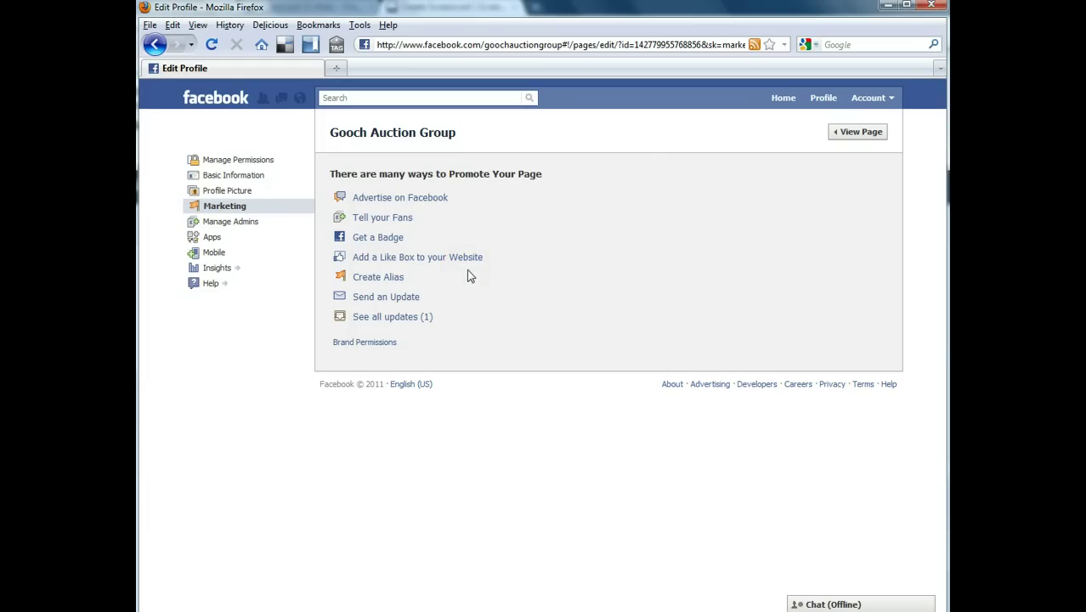
click(255, 222)
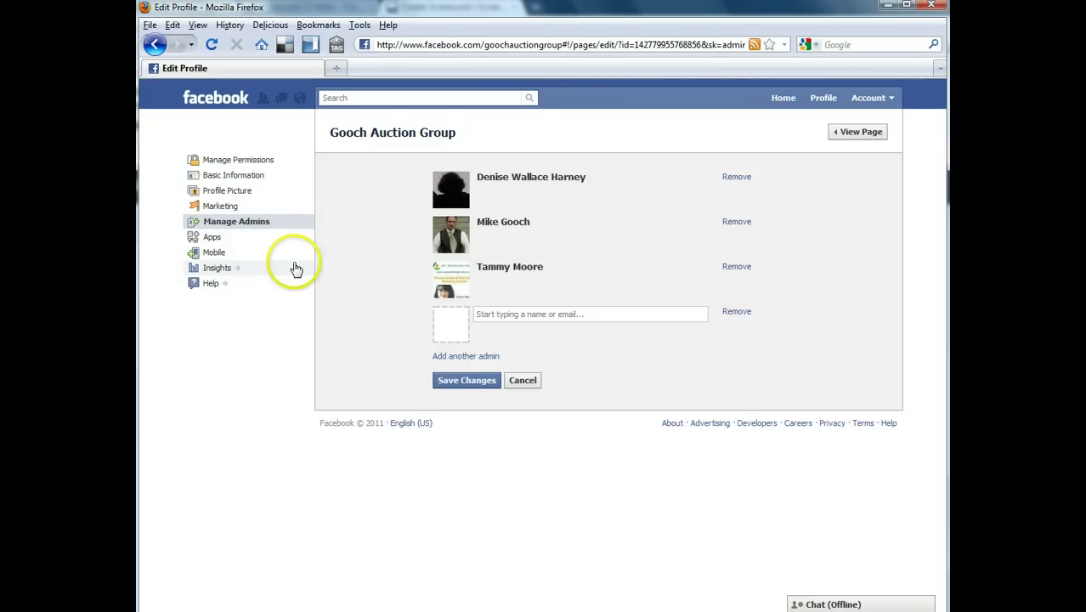
Open the Selling at Auction FBML app from the page's added apps and look through its code.
click(213, 238)
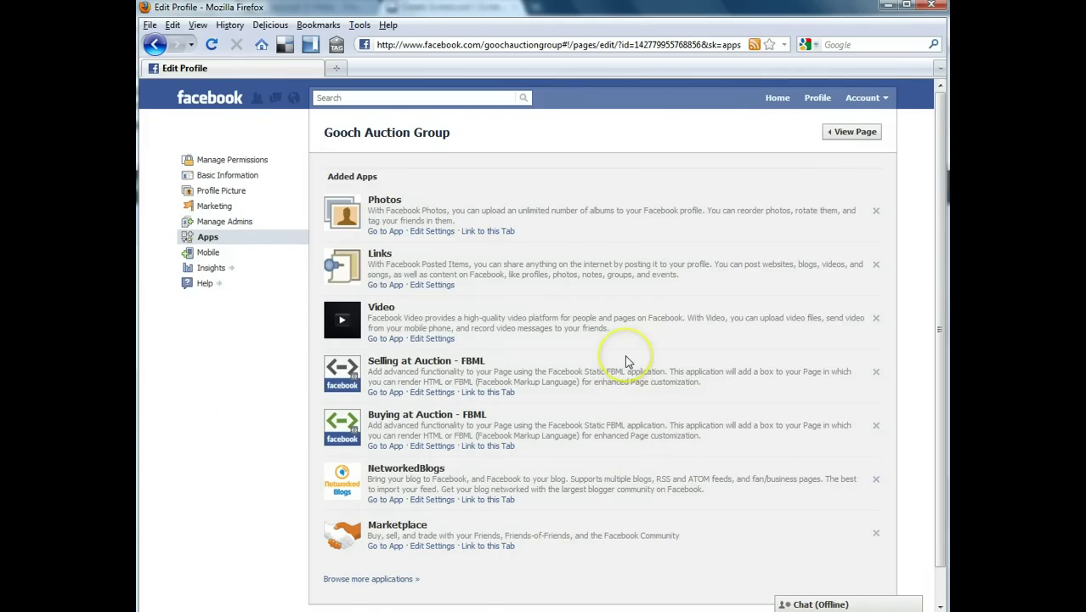
scroll(626, 362, down, 1)
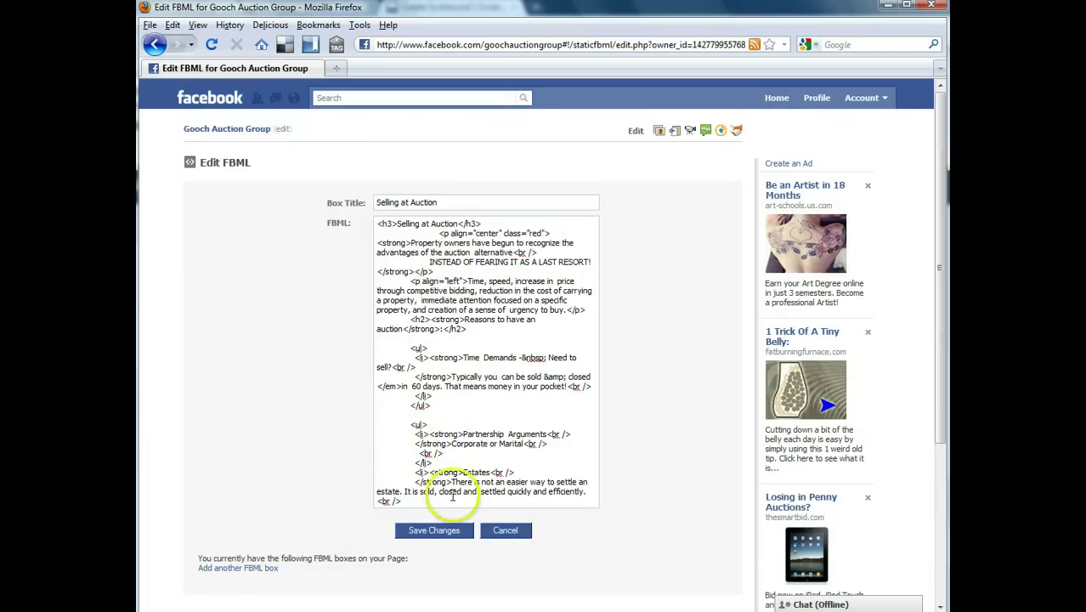
click(444, 365)
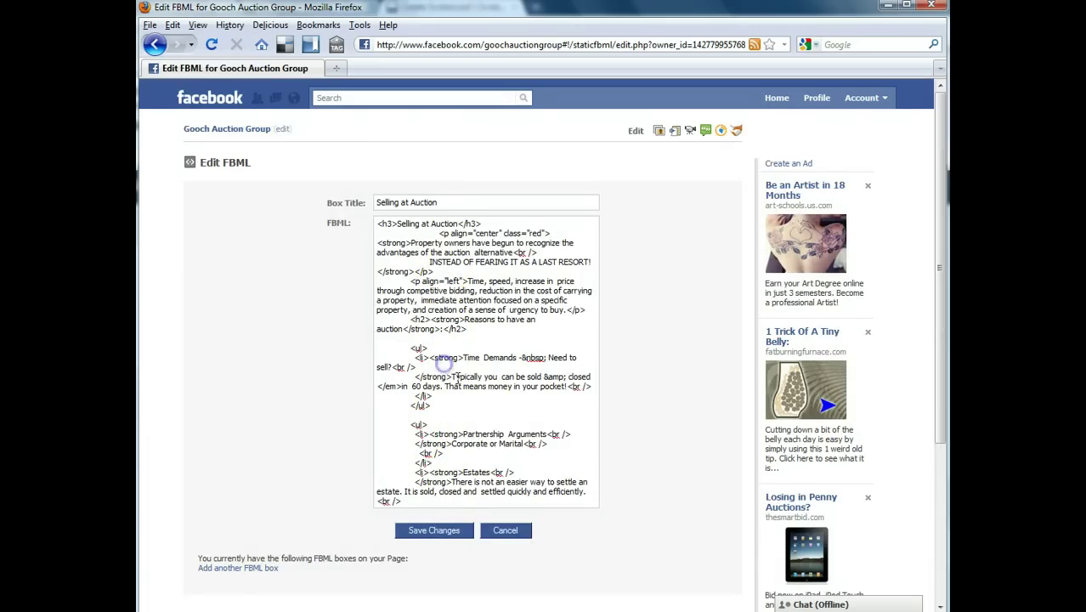
scroll(475, 365, down, 2)
scroll(484, 365, up, 2)
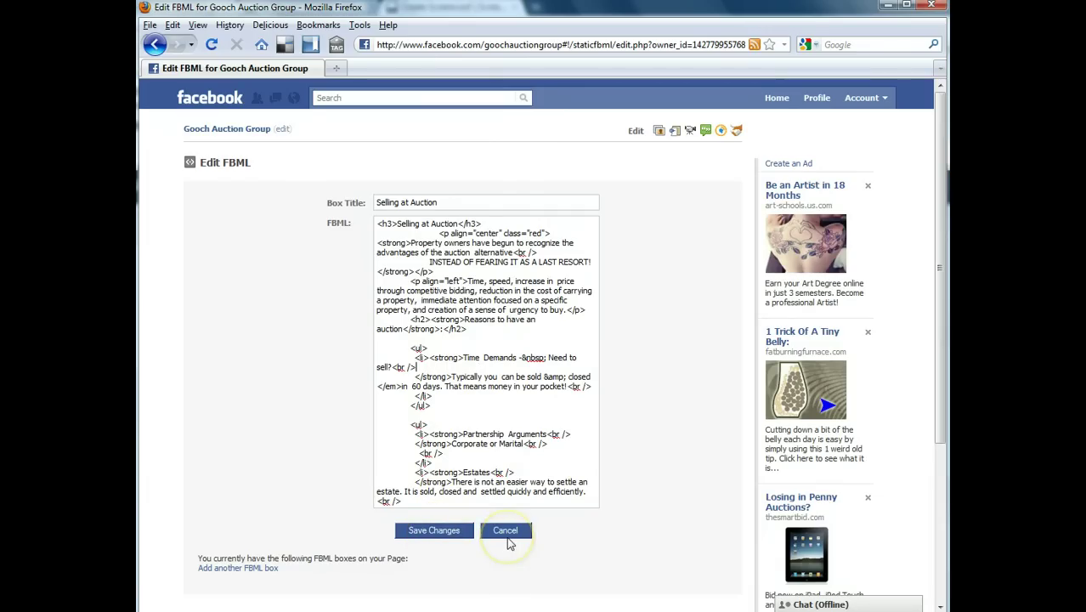
Open NetworkedBlogs from the page's added apps, view the Gooch Auction Group blog and its publishing settings, and return to the apps list.
click(155, 47)
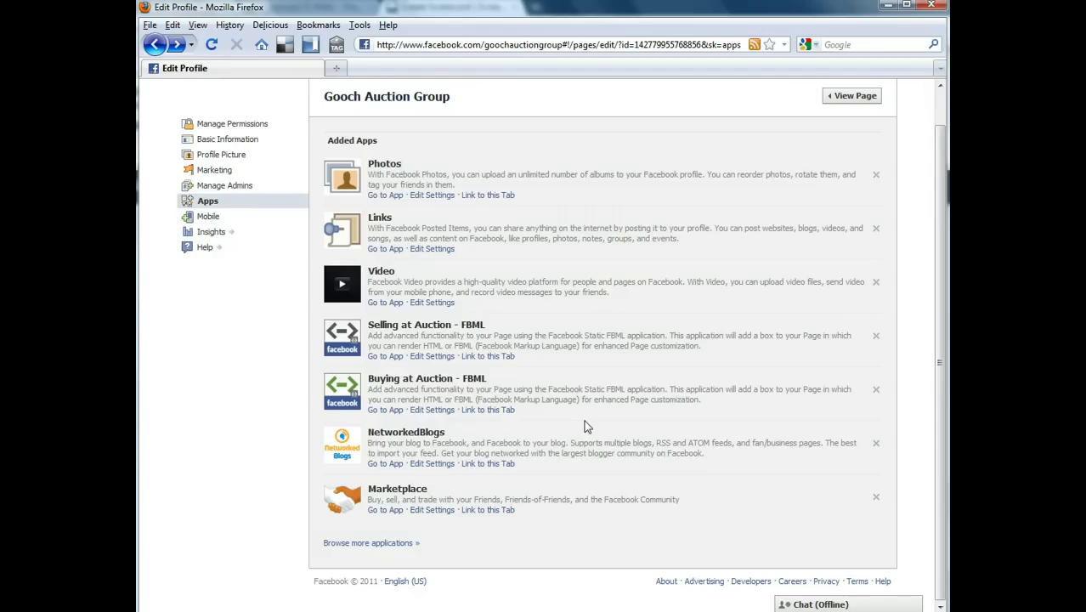
click(385, 466)
click(382, 464)
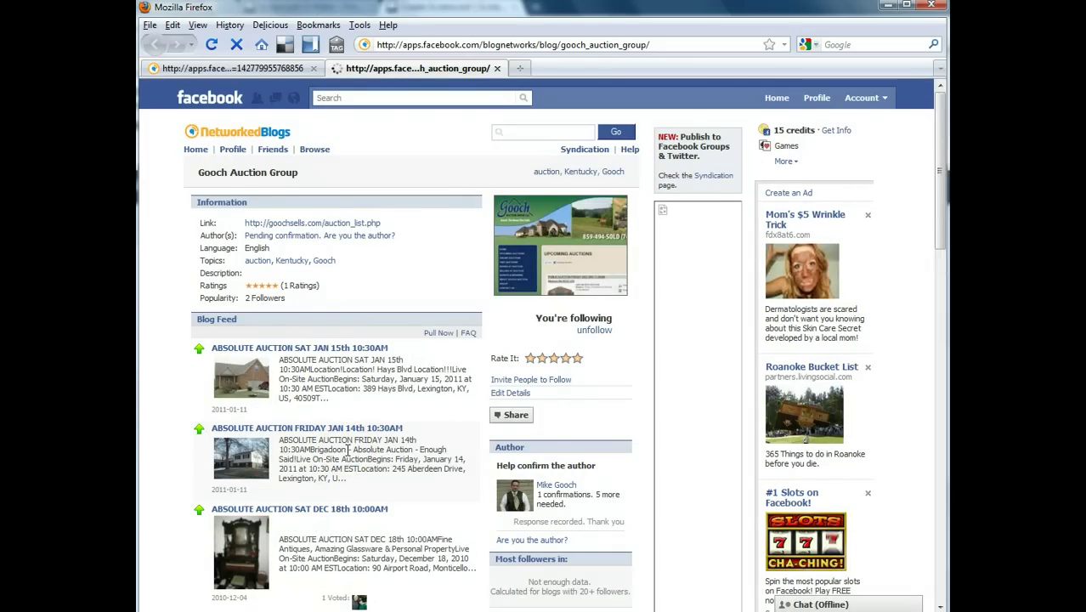
click(223, 68)
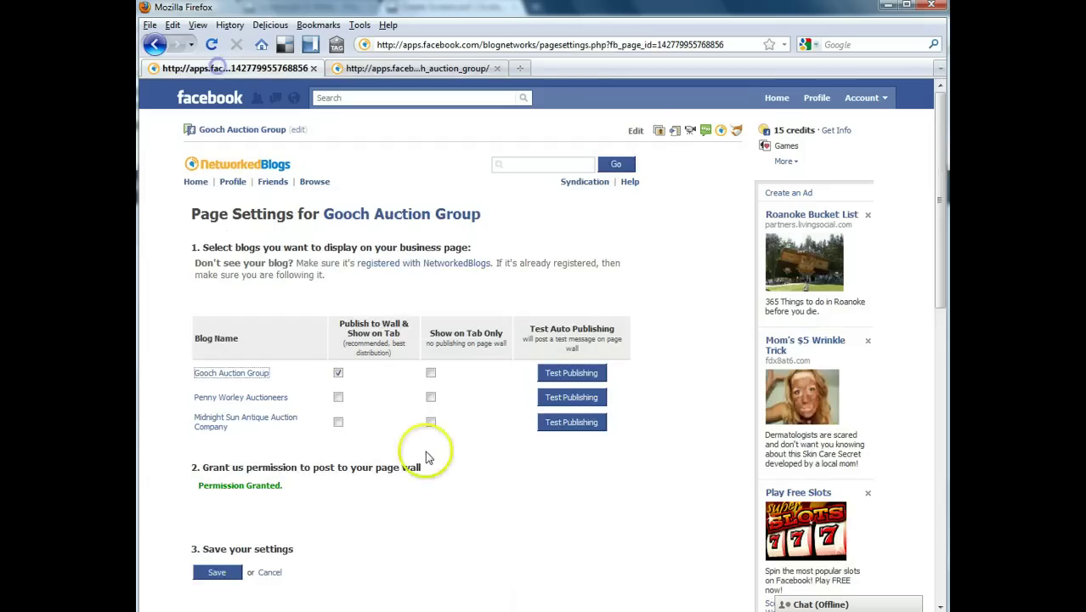
click(154, 44)
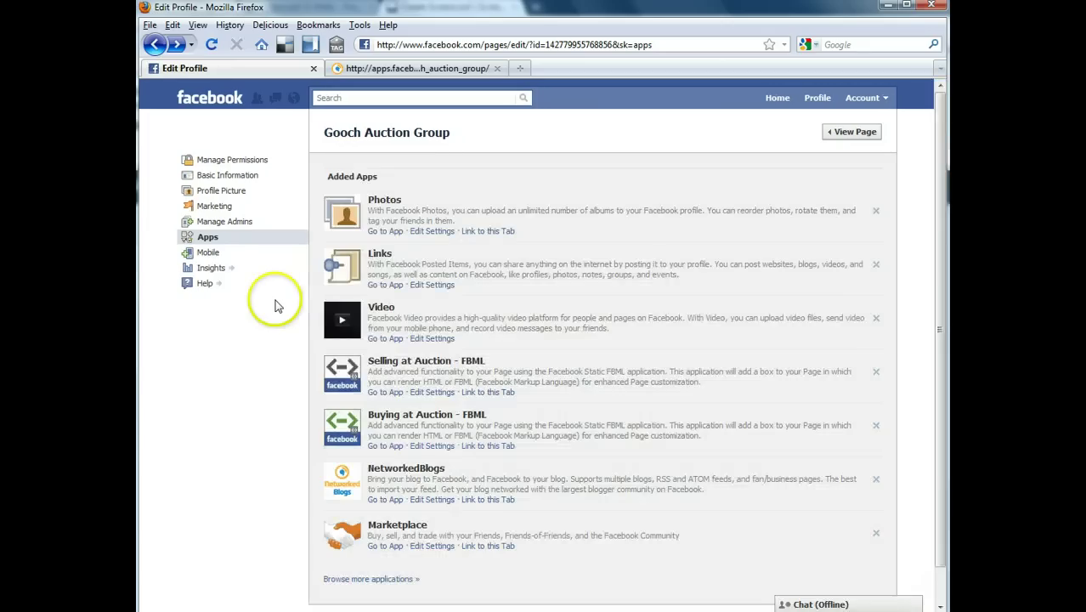
View the page's Mobile options and look through its Insights charts for users and interactions, returning to the page editor.
click(204, 254)
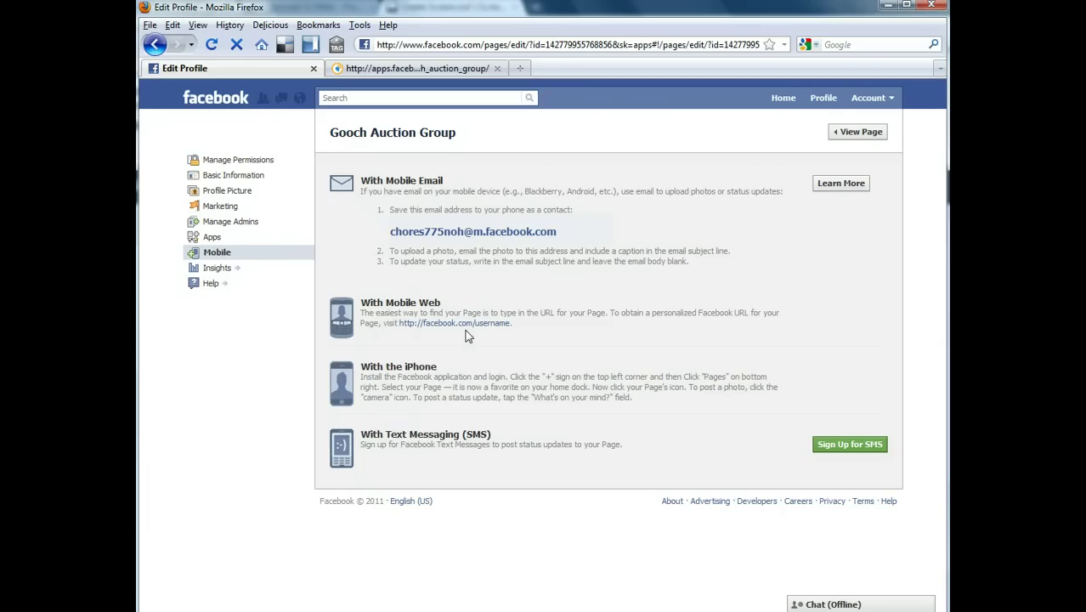
click(231, 270)
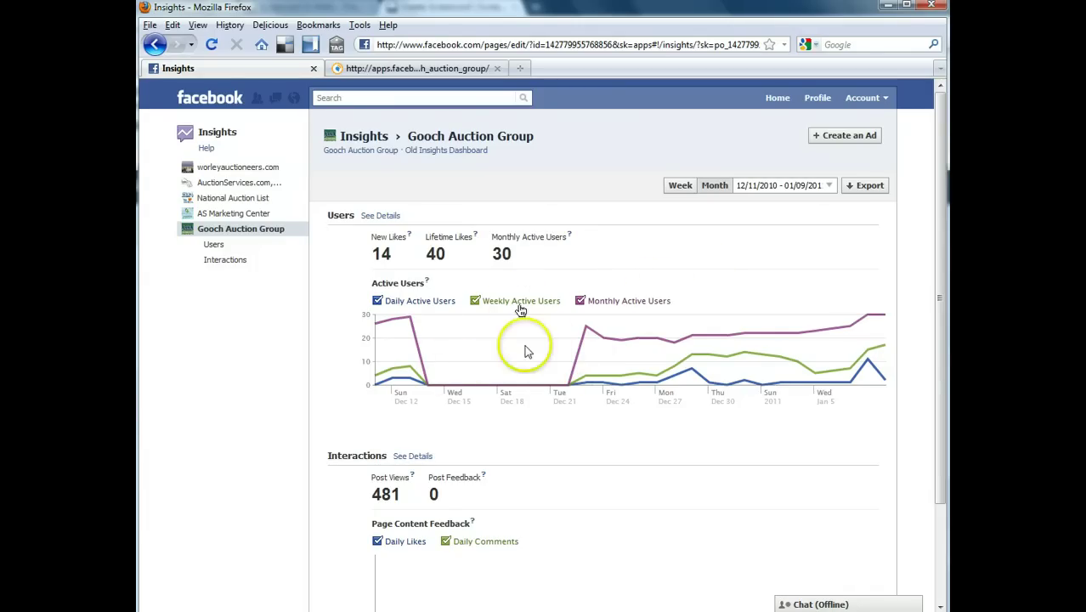
mouse_move(632, 401)
scroll(633, 399, down, 3)
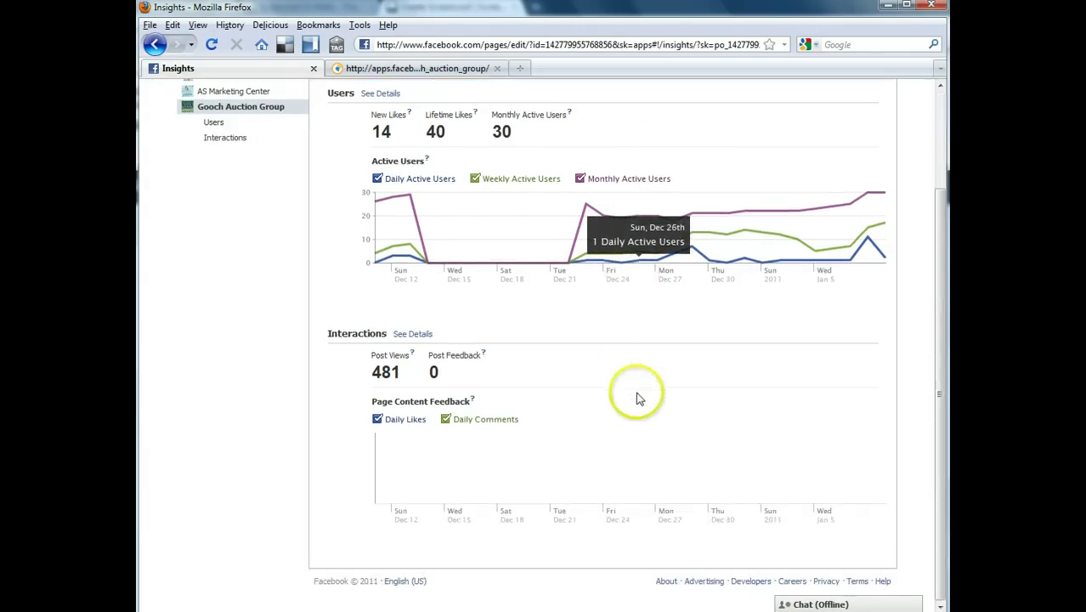
scroll(543, 383, up, 3)
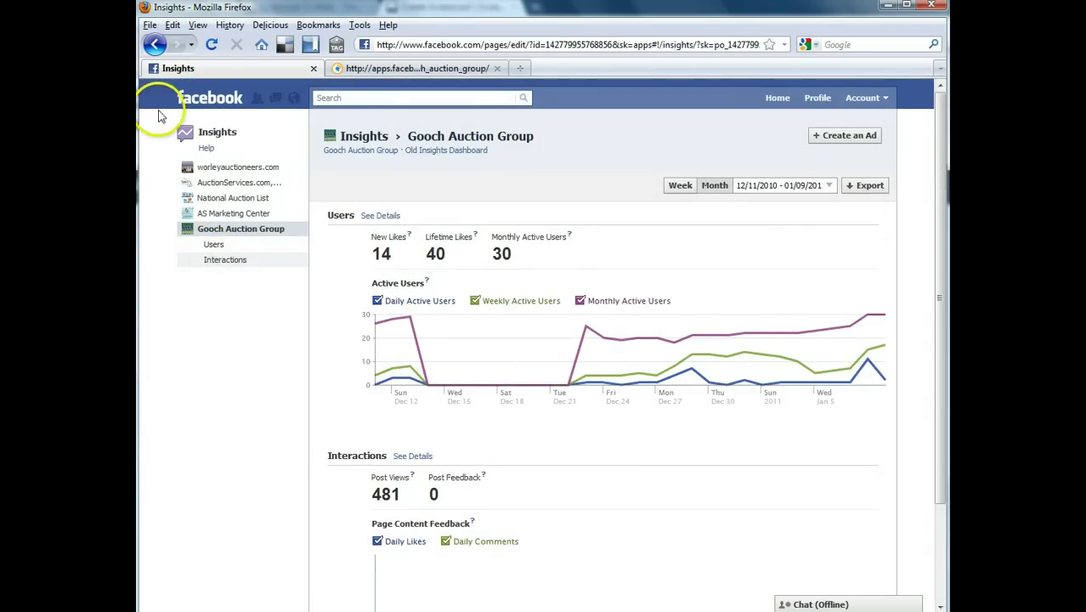
click(153, 44)
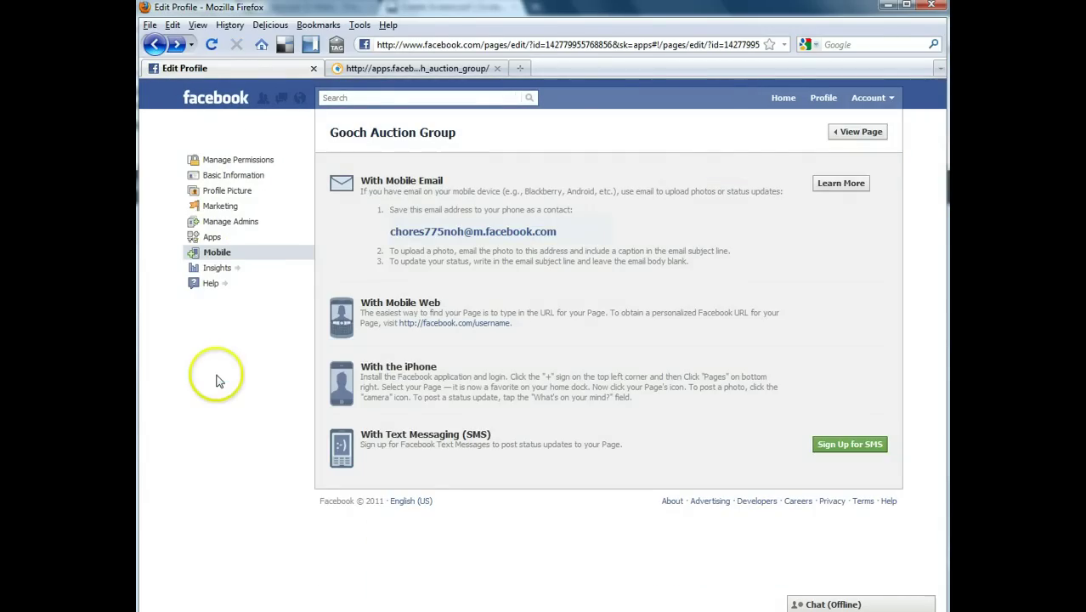
Open the Help Center topics for Facebook Pages and go back to the page editor.
click(214, 284)
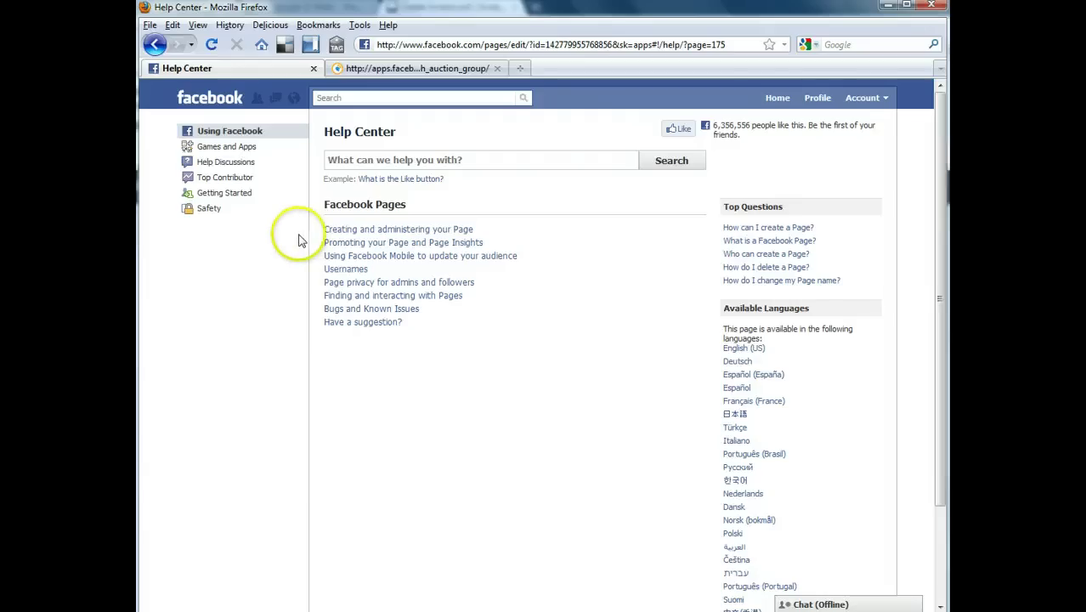
click(155, 44)
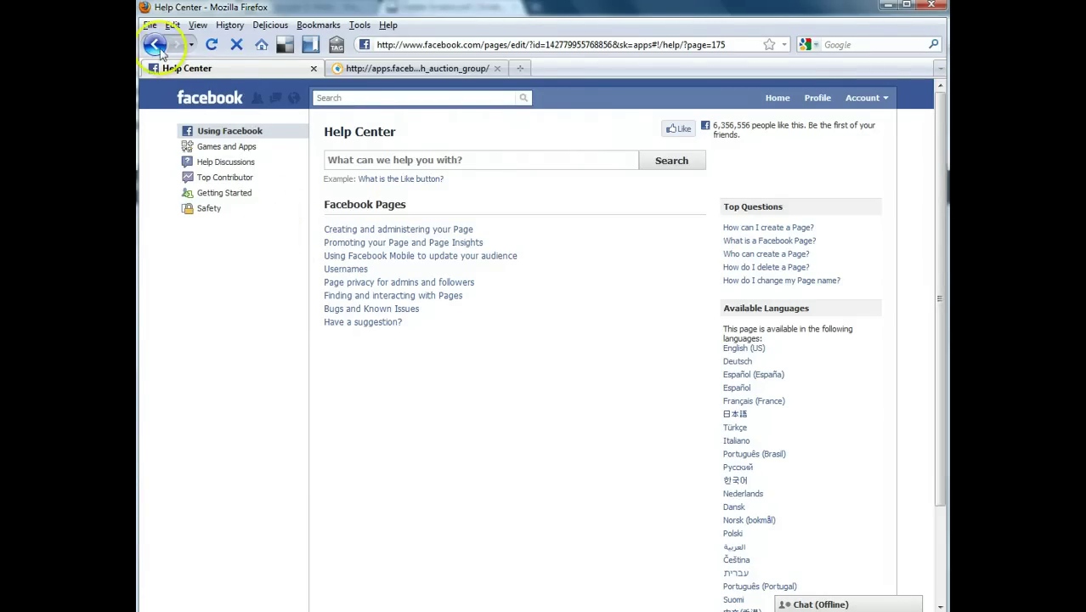